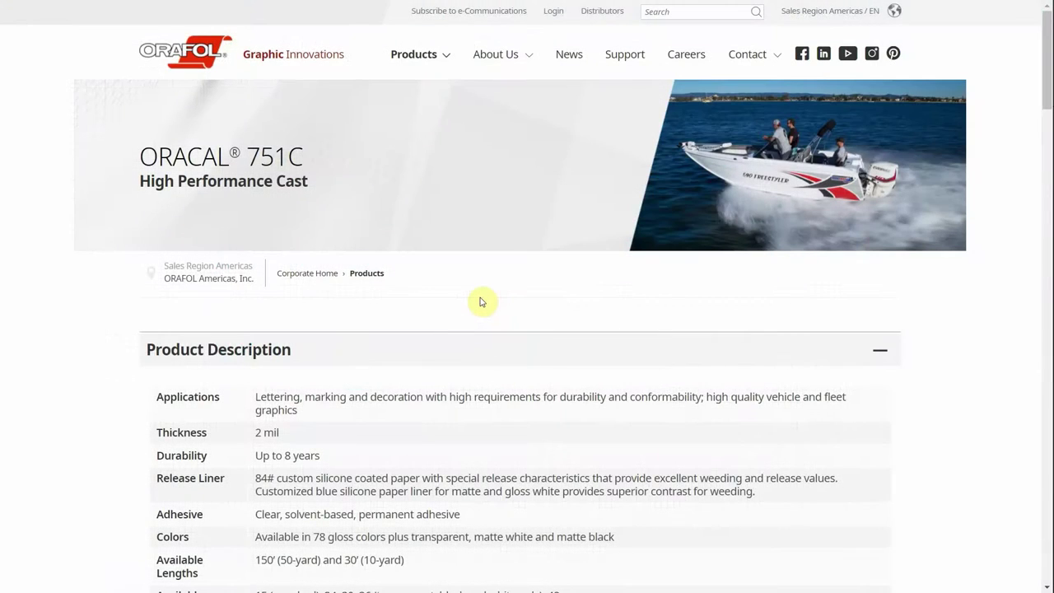
Review the ORACAL 751C specifications and Sample Colors on the ORAFOL site.
scroll(481, 302, down, 3)
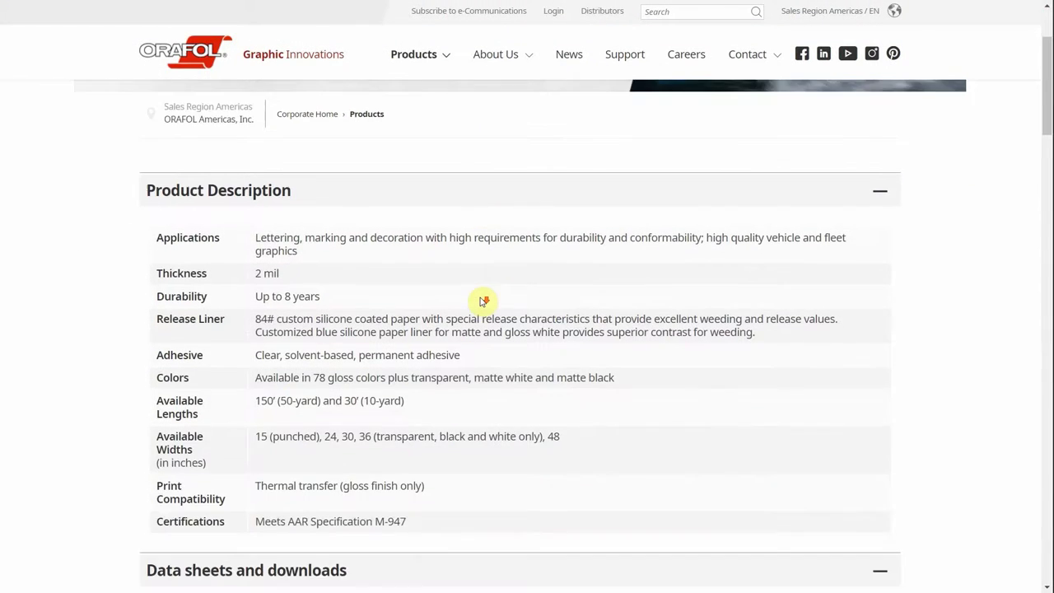
scroll(481, 302, down, 3)
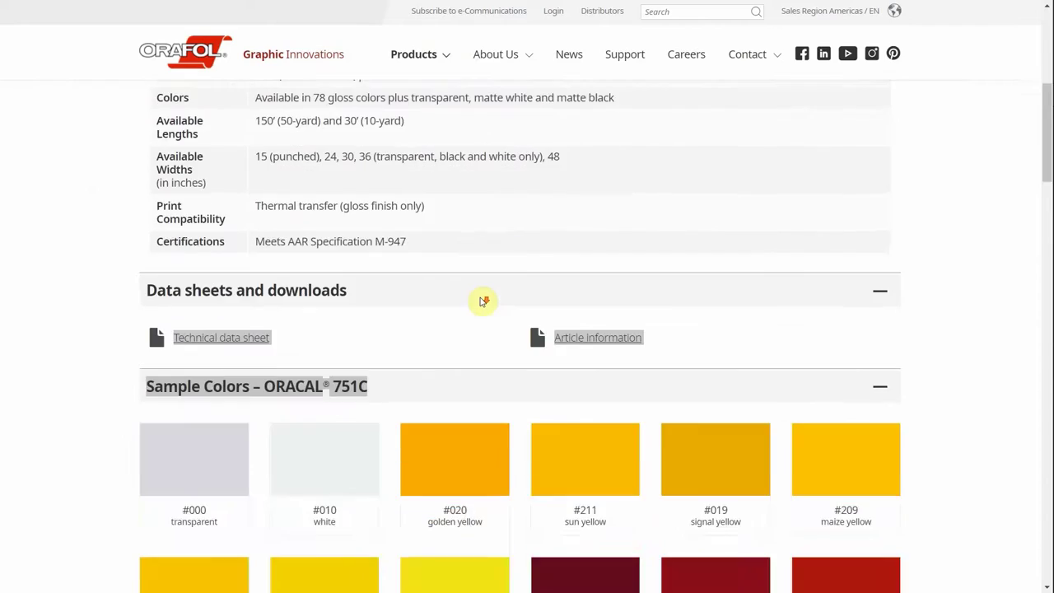
scroll(482, 302, up, 6)
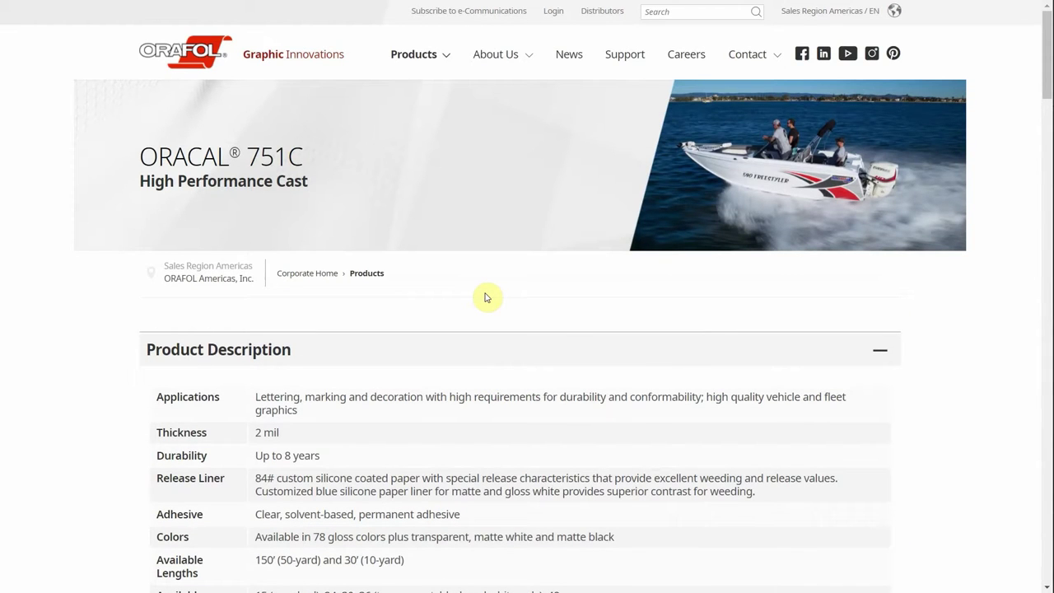
scroll(486, 297, down, 3)
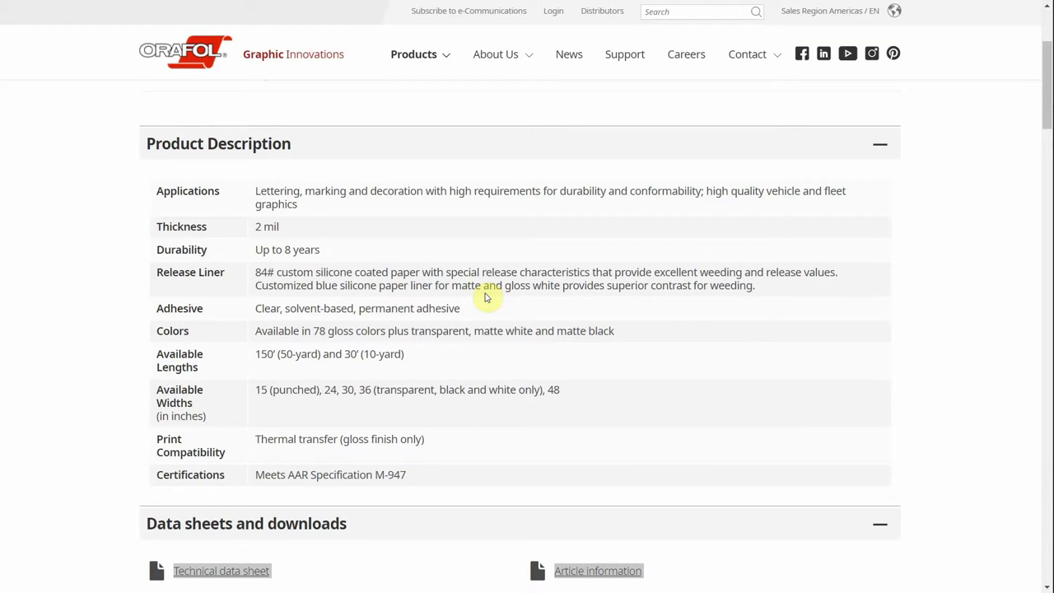
scroll(486, 298, down, 2)
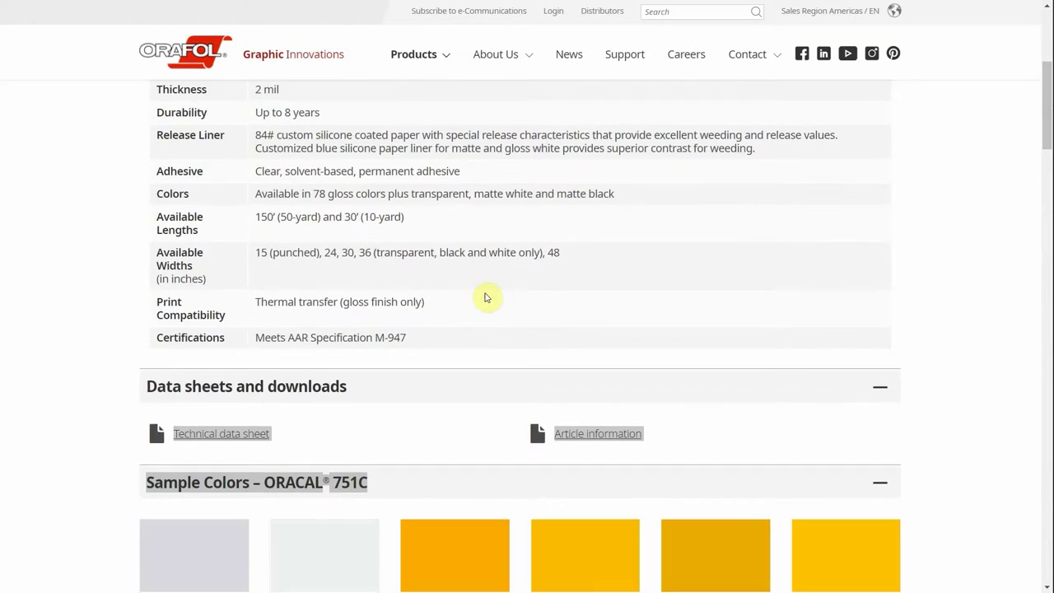
scroll(486, 297, up, 5)
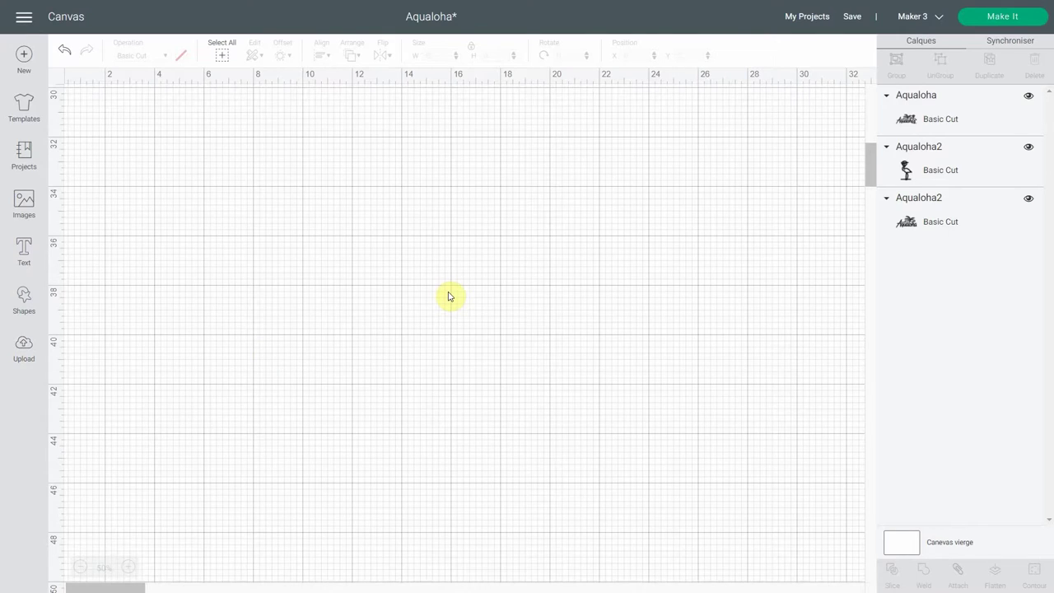
Select the 20.279 by 11.5 in Aqualoha design and move it slightly lower on the canvas.
scroll(450, 296, up, 8)
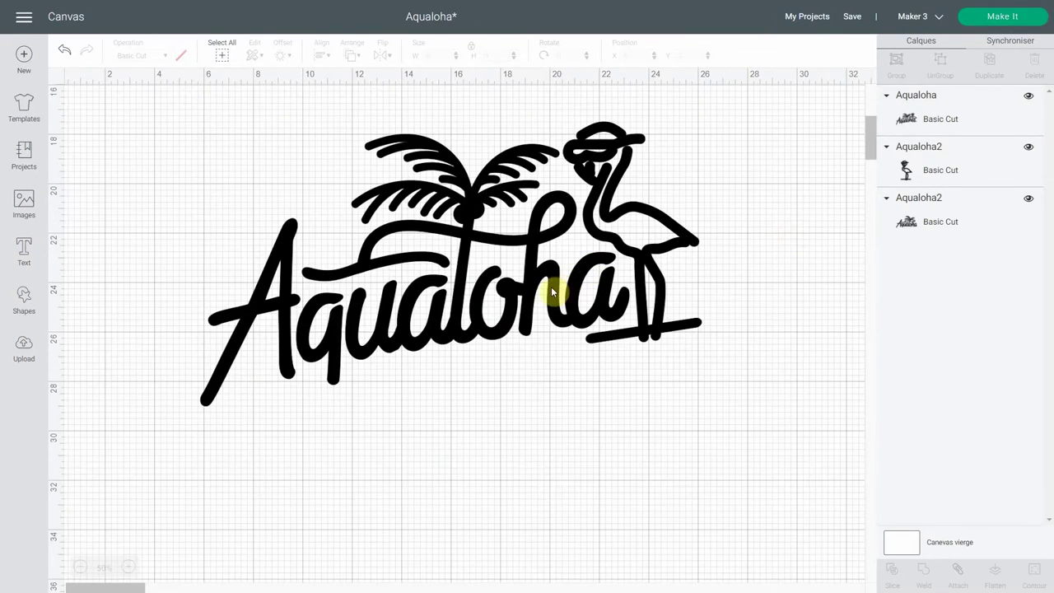
click(553, 291)
drag(552, 299, 549, 338)
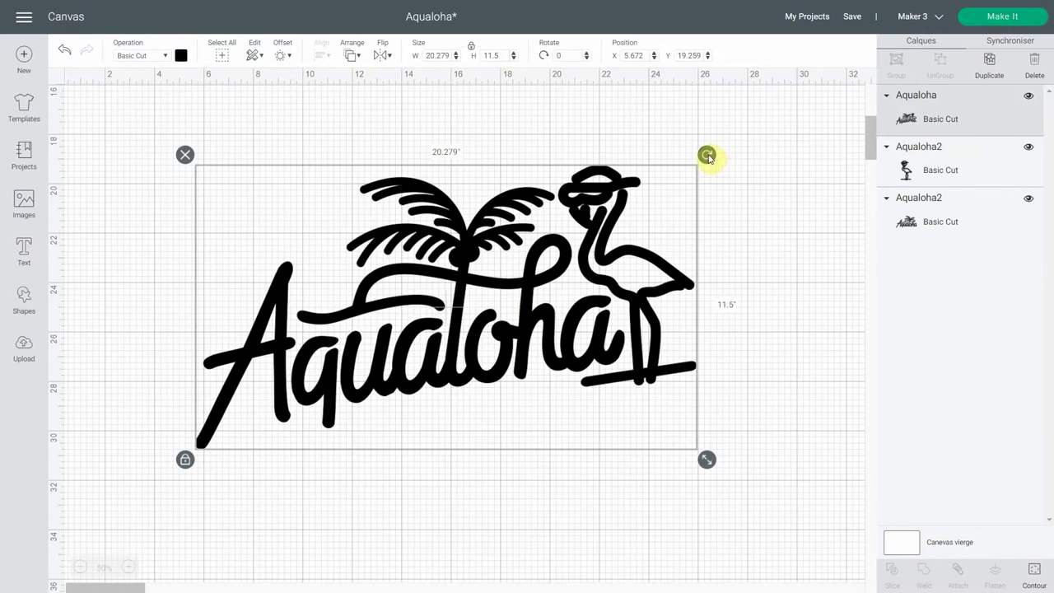
Rotate the Aqualoha design clockwise to 7.17°.
drag(708, 158, 722, 193)
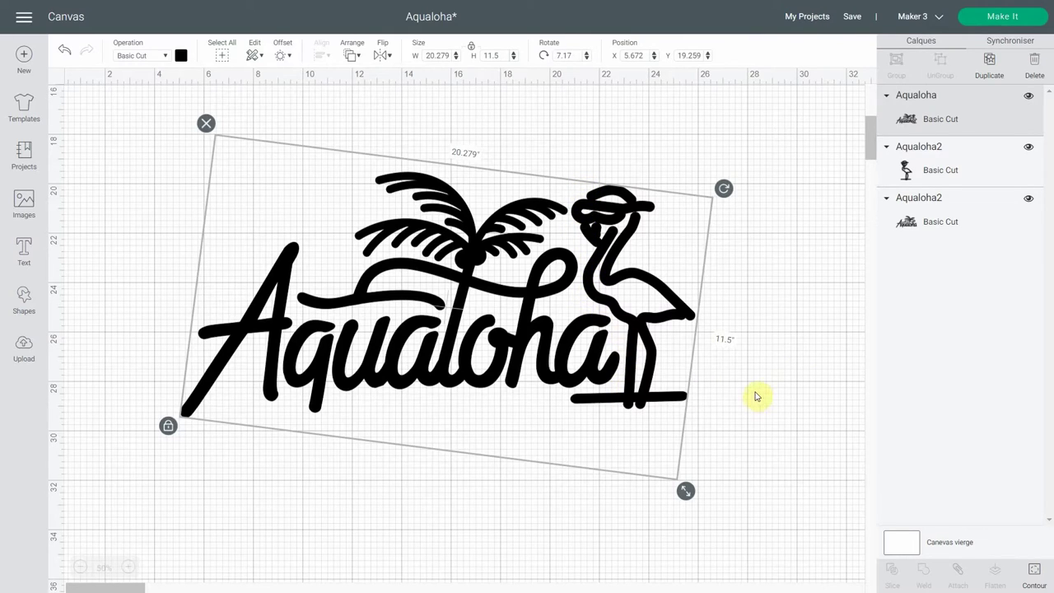
Hide the tilted Aqualoha layer and tuck the flamingo against the final 'a' at X 21.42, Y 2.487.
scroll(751, 393, up, 3)
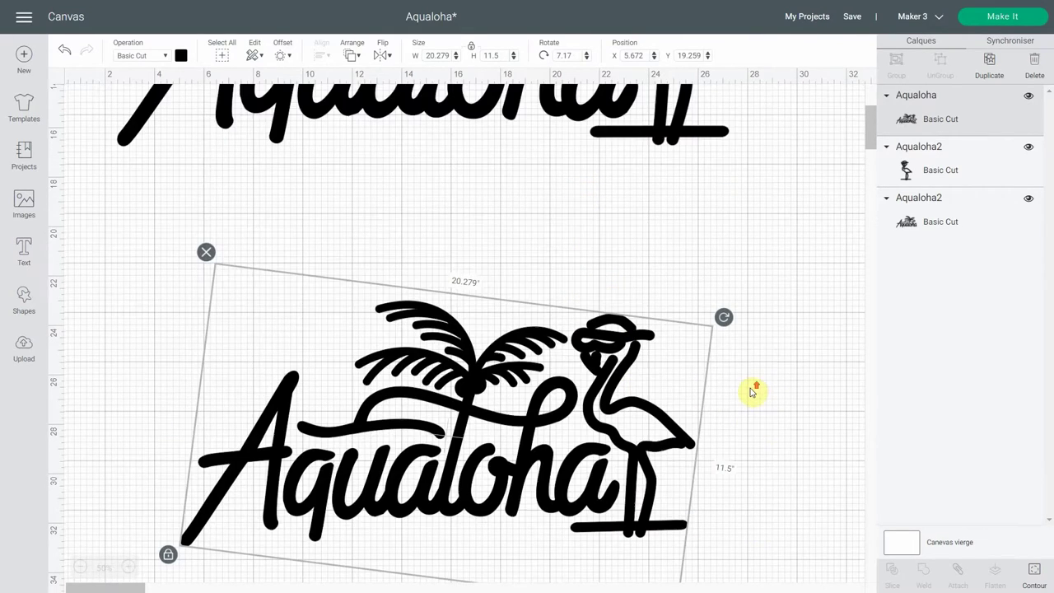
click(1028, 95)
scroll(676, 266, up, 8)
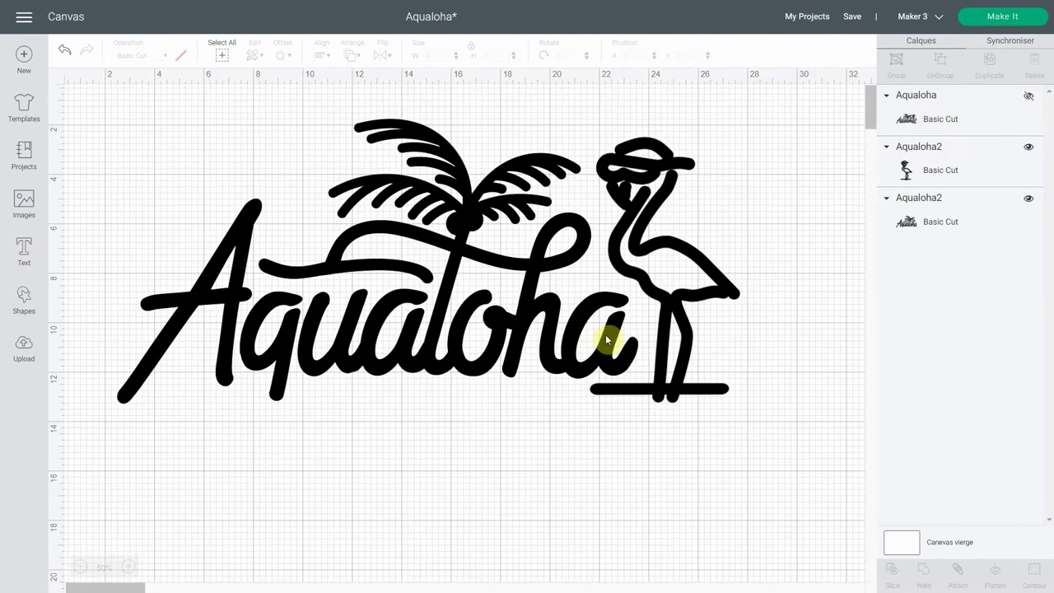
drag(706, 346, 777, 333)
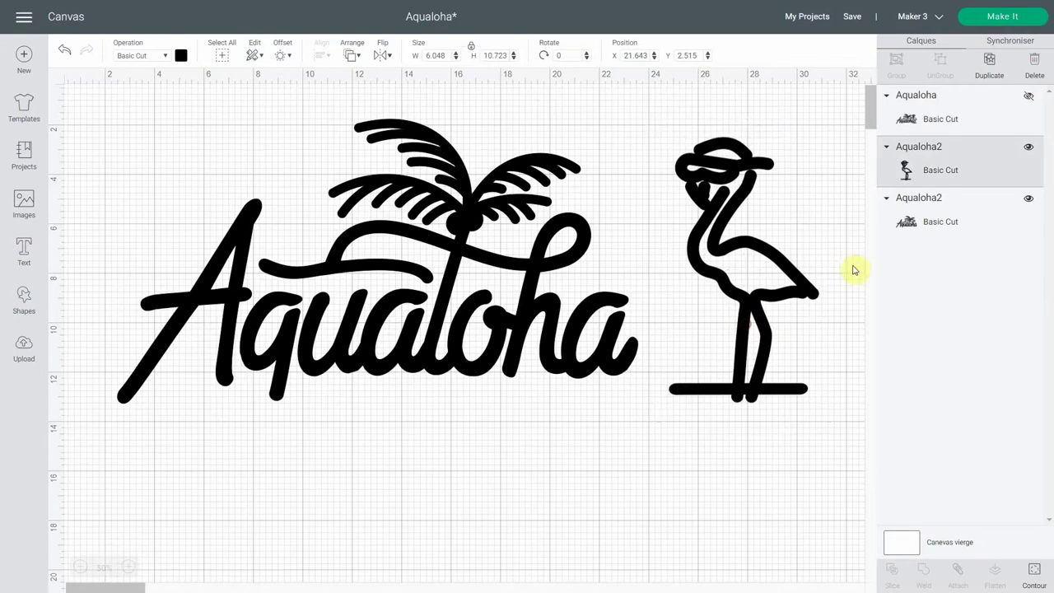
click(515, 344)
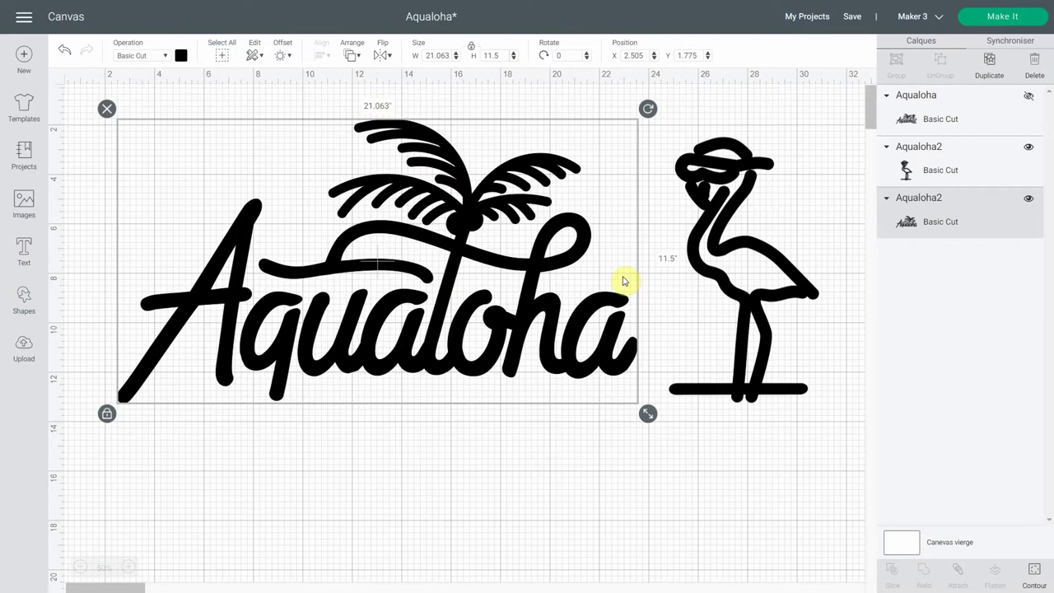
drag(734, 283, 640, 286)
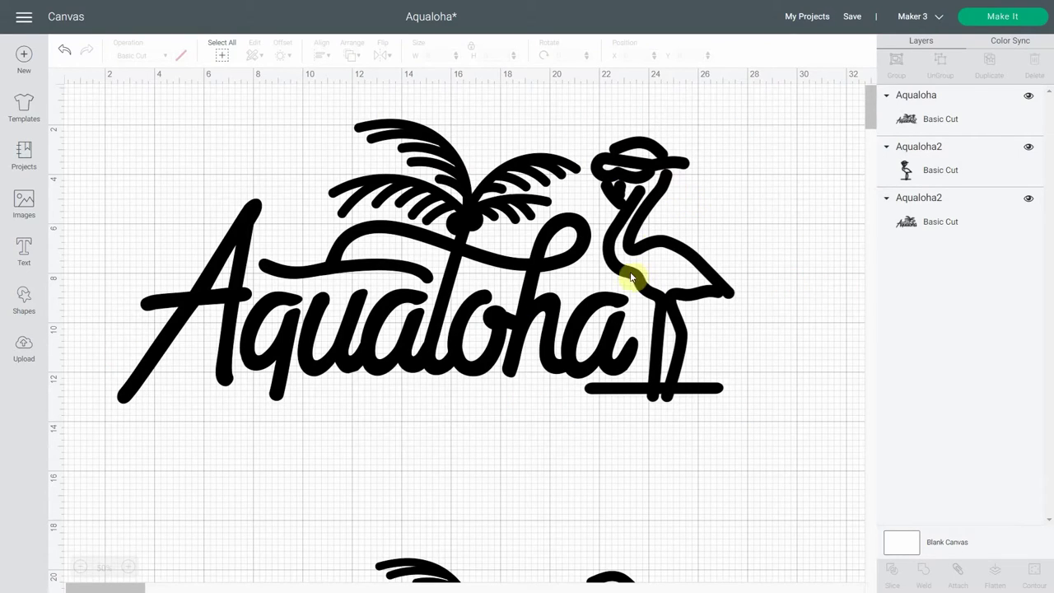
Duplicate the tilted Aqualoha design, move the copy lower, and bring up Hide Contour for it.
scroll(505, 416, down, 3)
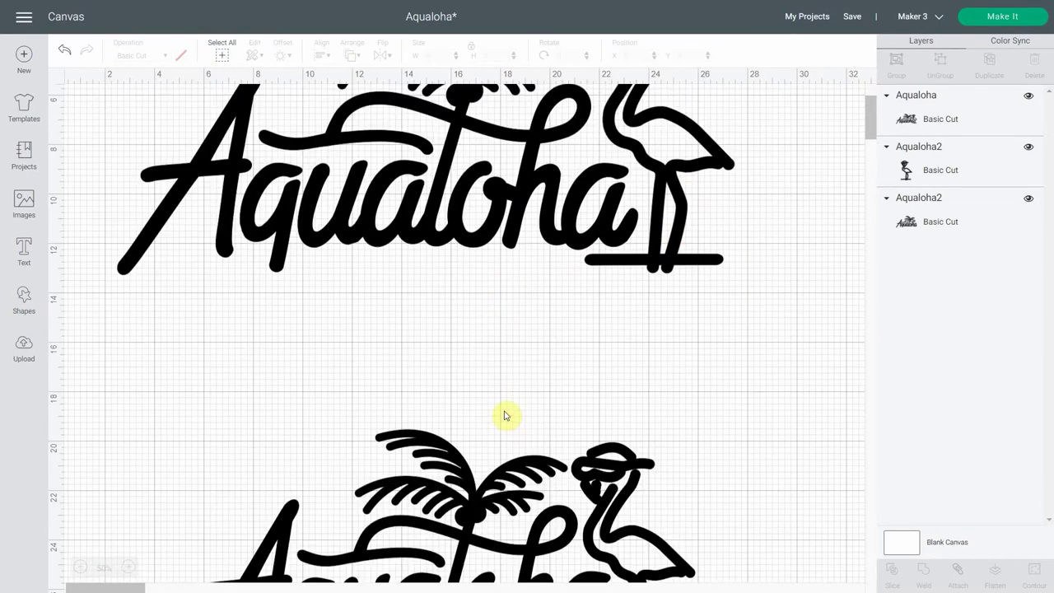
scroll(505, 416, down, 5)
click(502, 404)
scroll(470, 289, down, 2)
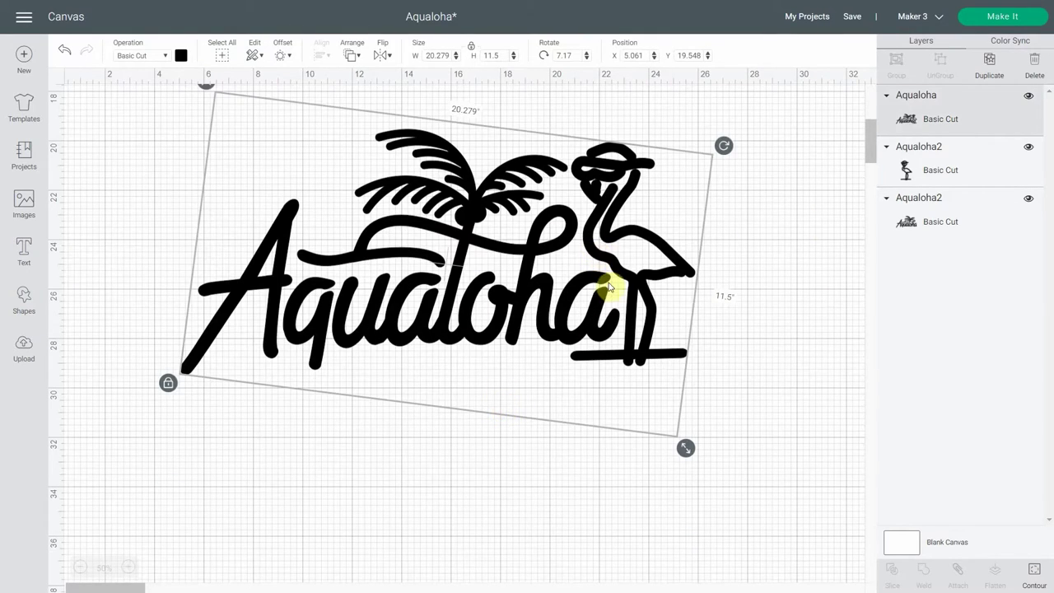
click(990, 66)
drag(582, 329, 588, 494)
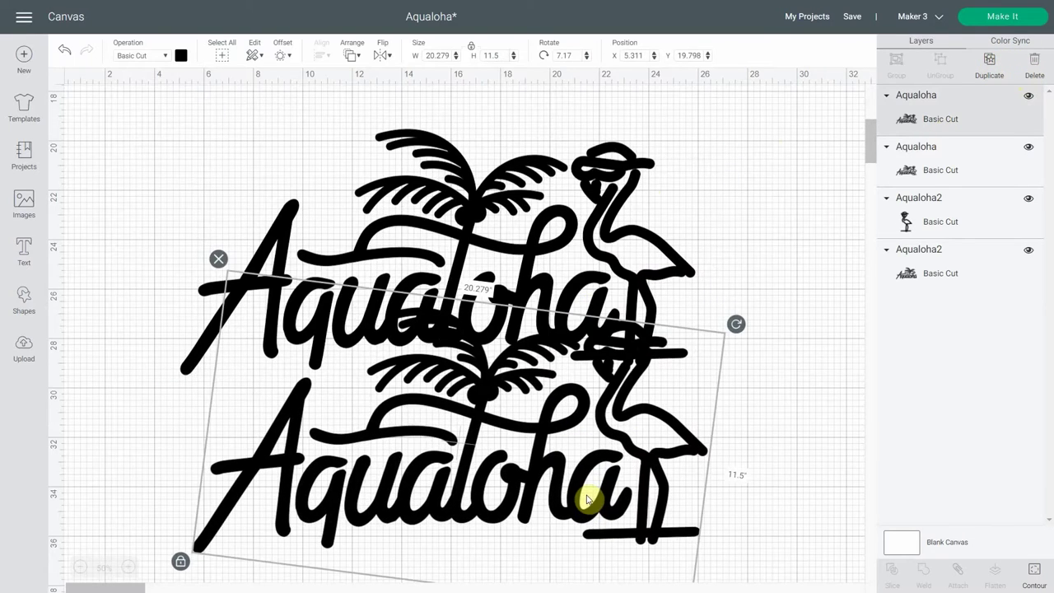
click(1034, 574)
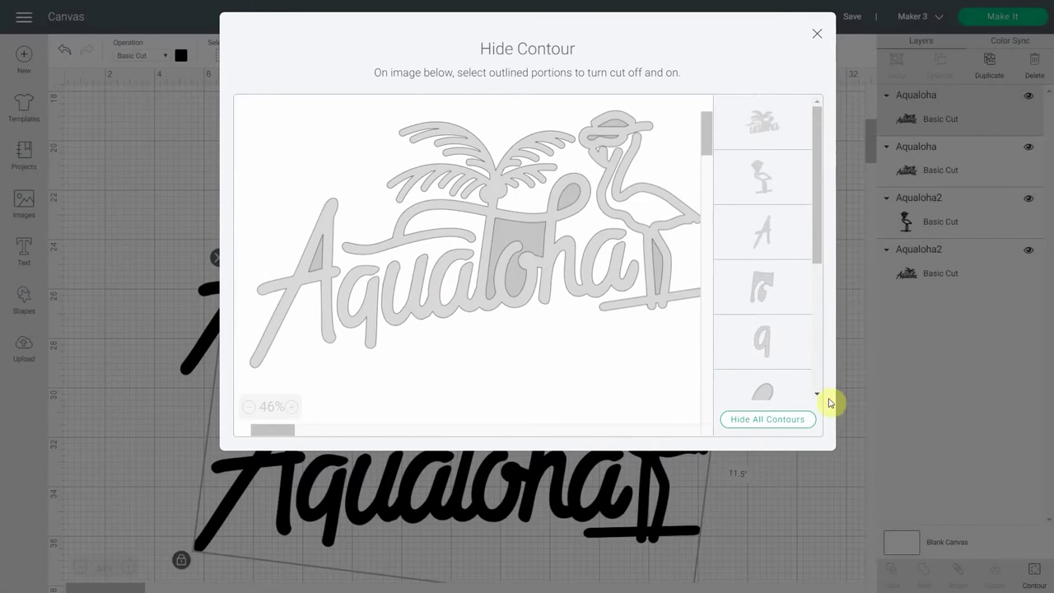
Hide every contour on the copy except the flamingo pieces, leaving a 5.599 by 8.95 in flamingo.
click(785, 425)
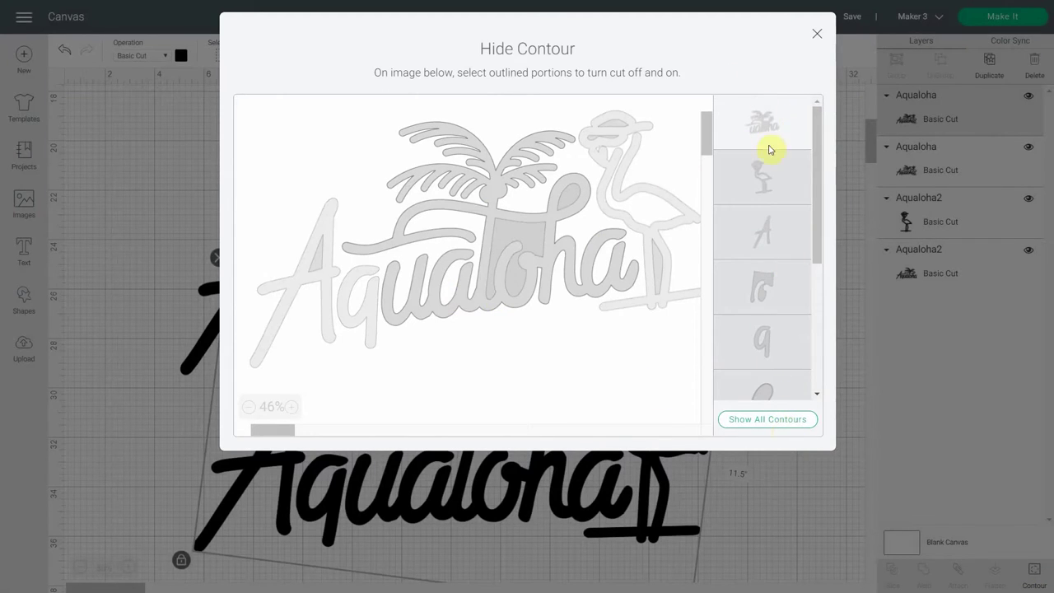
click(610, 212)
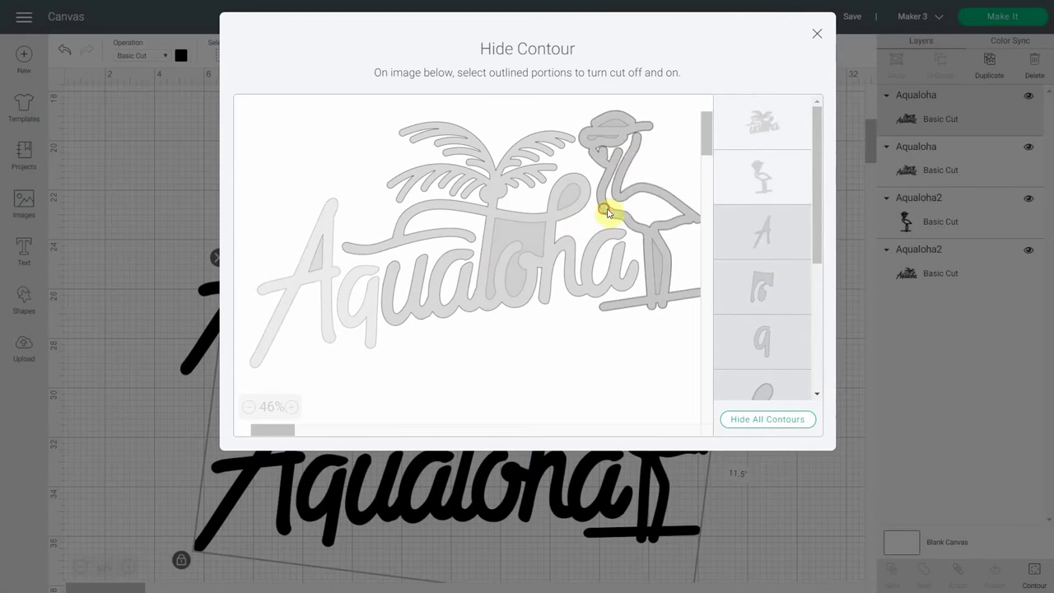
click(606, 137)
click(656, 274)
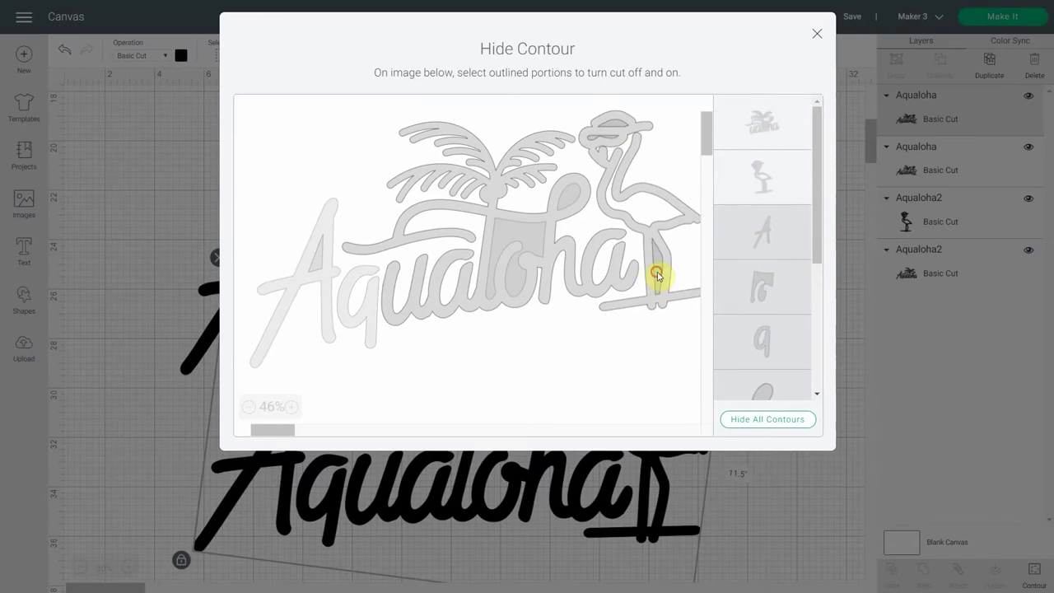
click(775, 133)
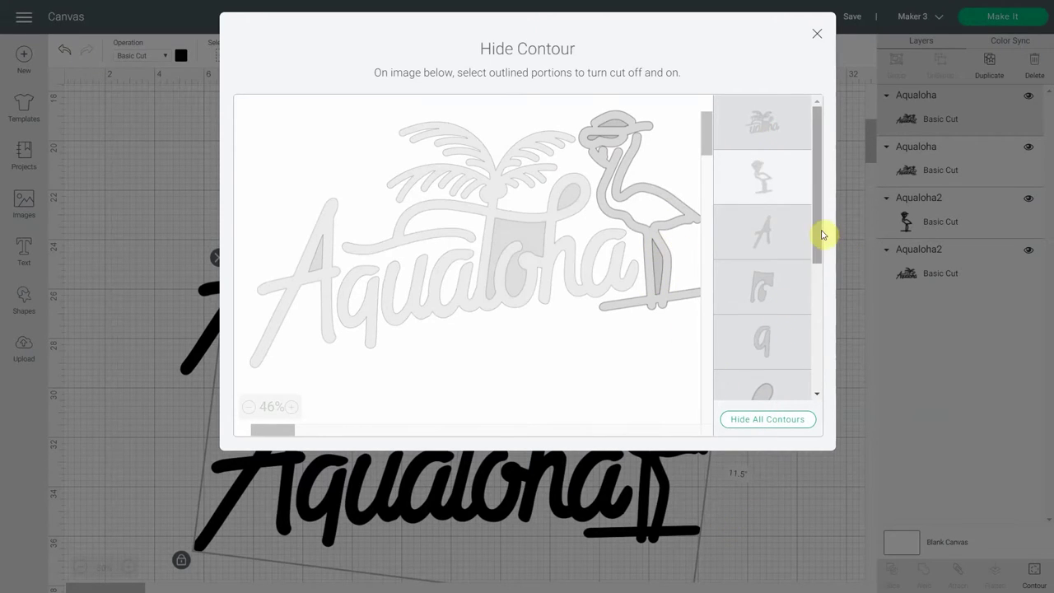
drag(821, 235, 847, 181)
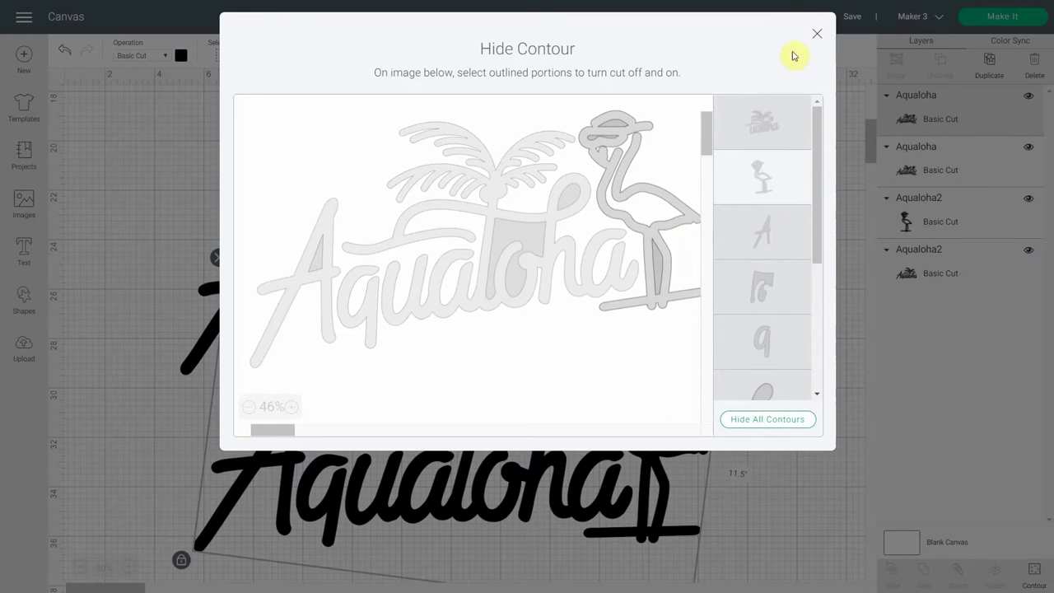
click(814, 34)
Move the lone flamingo below-right of the full design and bring up Hide Contour for the full design.
drag(670, 430, 815, 401)
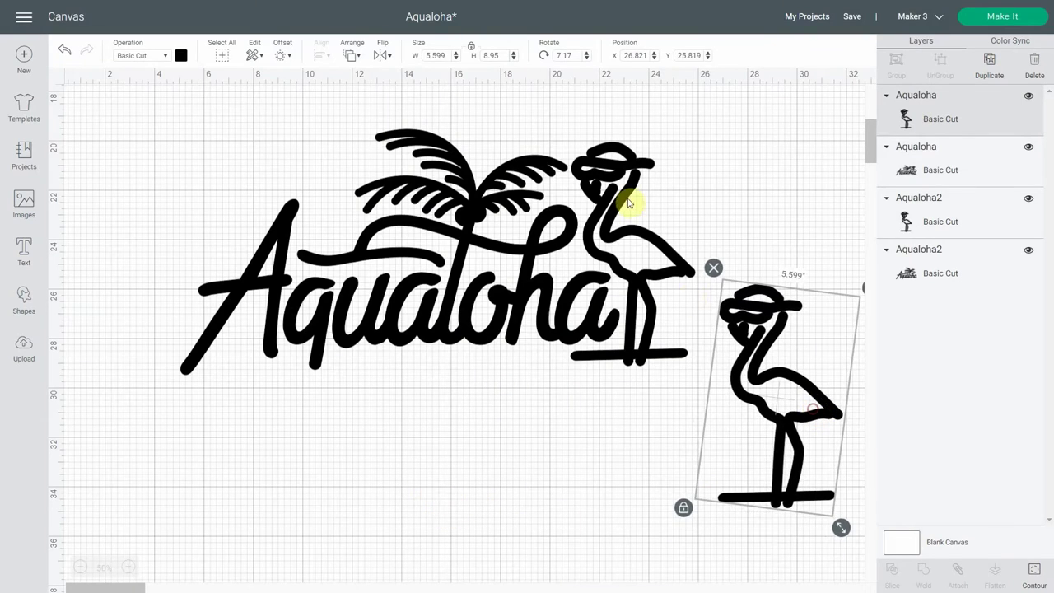
click(505, 279)
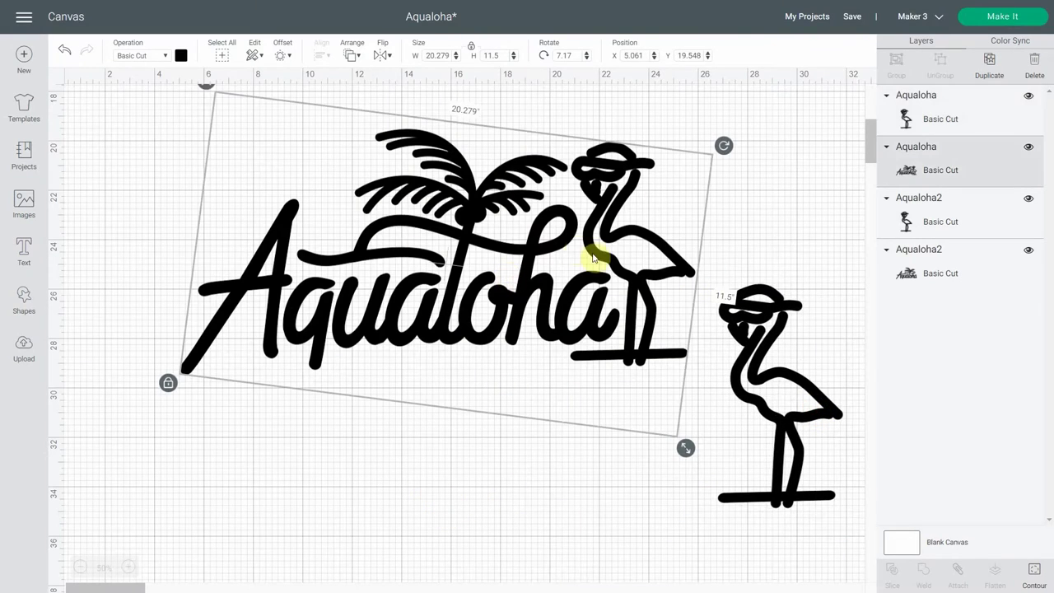
click(1033, 571)
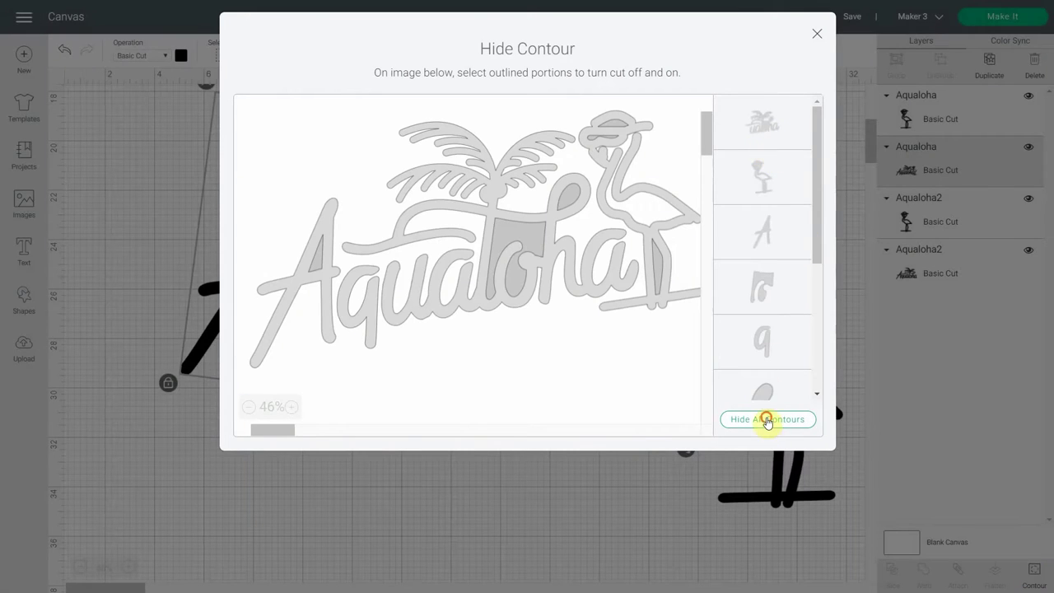
Hide all contours, then restore only the lettering and palm tree, leaving a 17.351 by 10.999 in design.
click(767, 419)
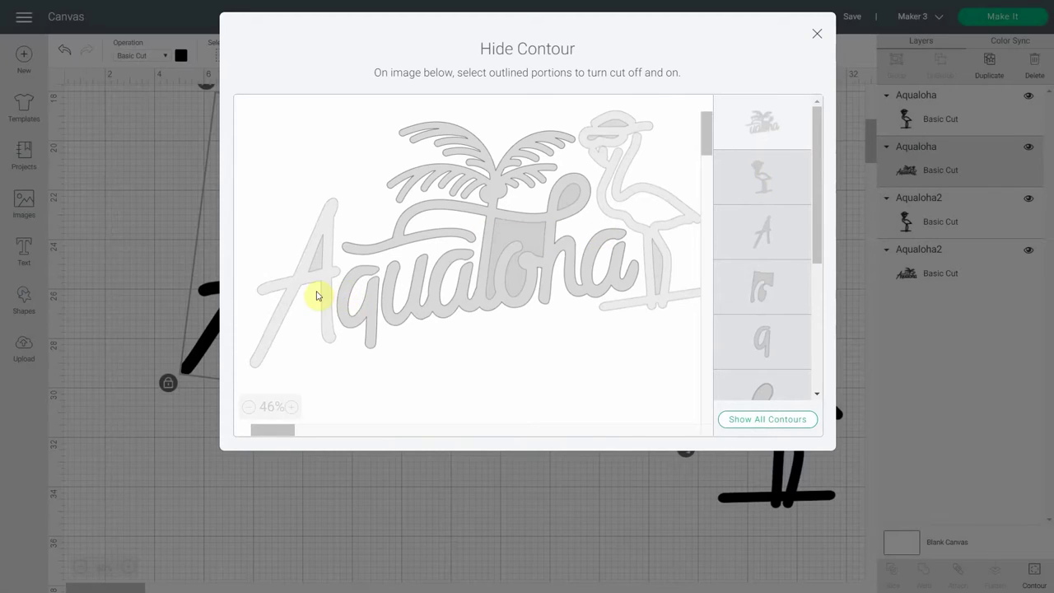
click(326, 292)
click(360, 310)
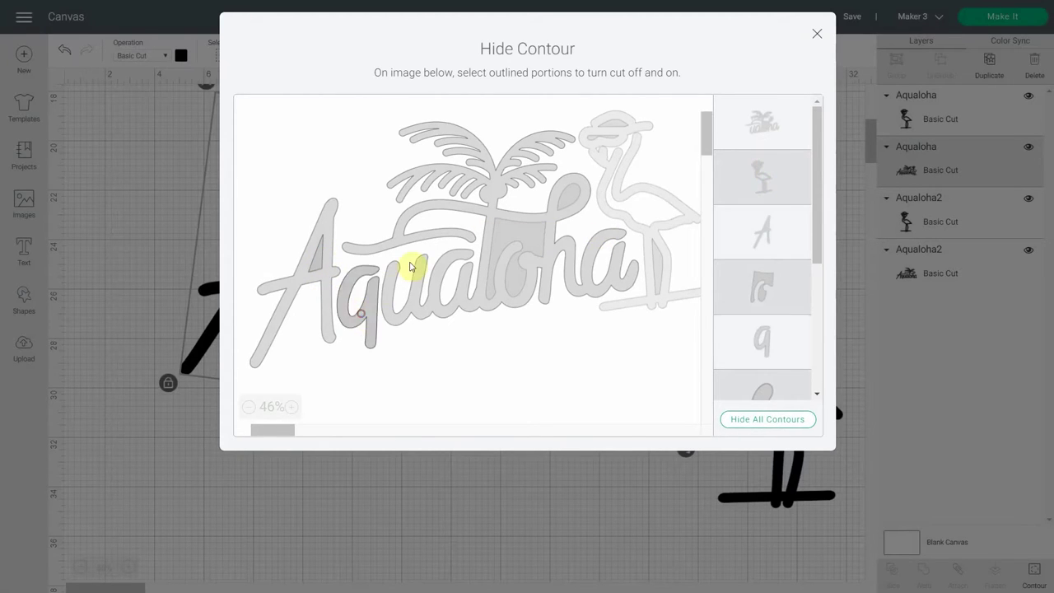
click(508, 249)
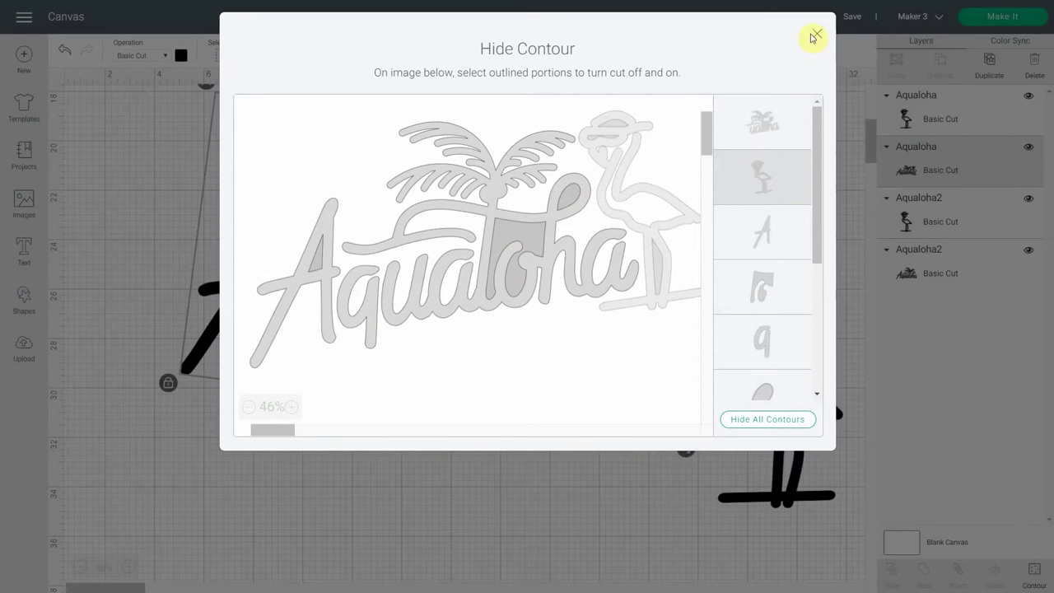
click(818, 37)
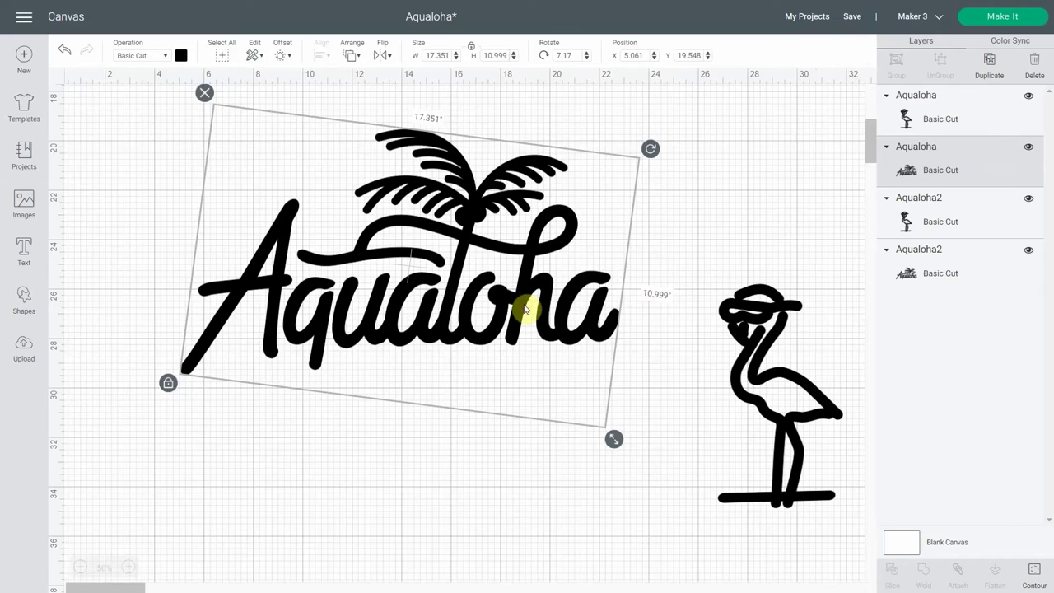
Place the flamingo right beside the Aqualoha lettering and send the project to the Prepare screen.
drag(527, 301, 506, 318)
drag(772, 376, 521, 228)
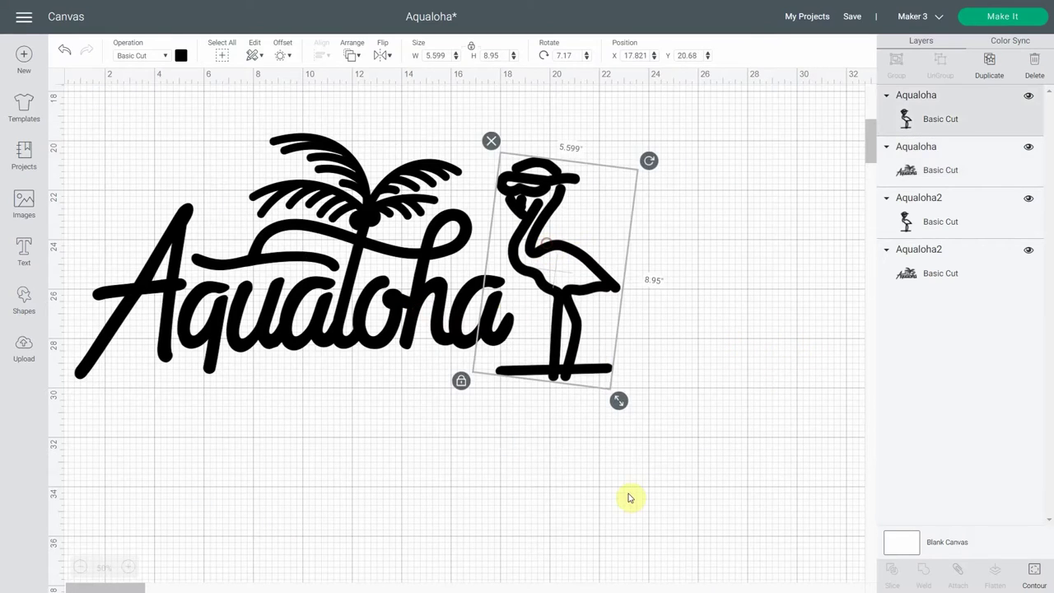
click(630, 496)
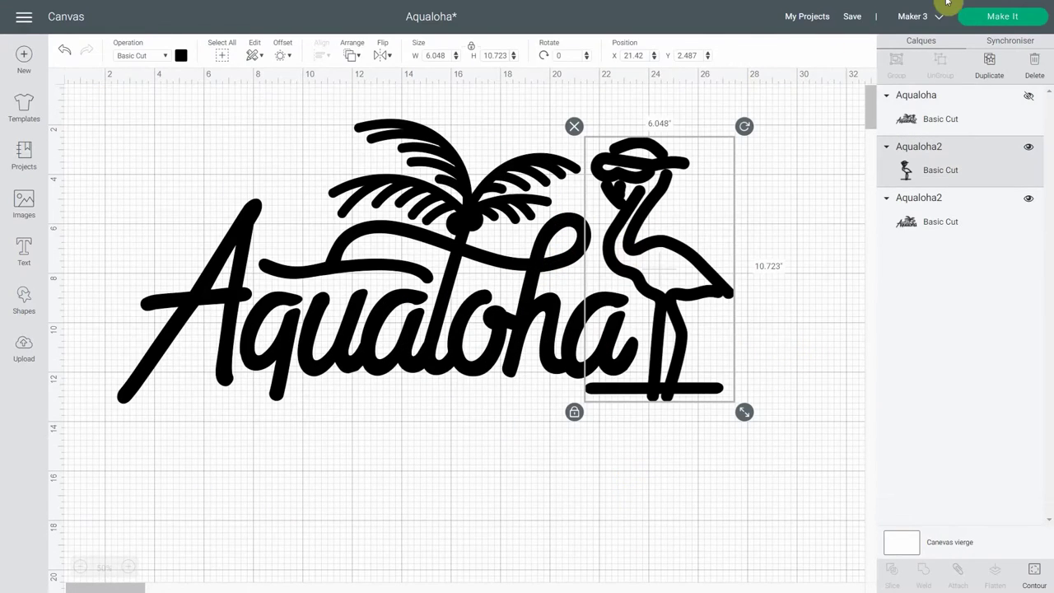
click(1003, 16)
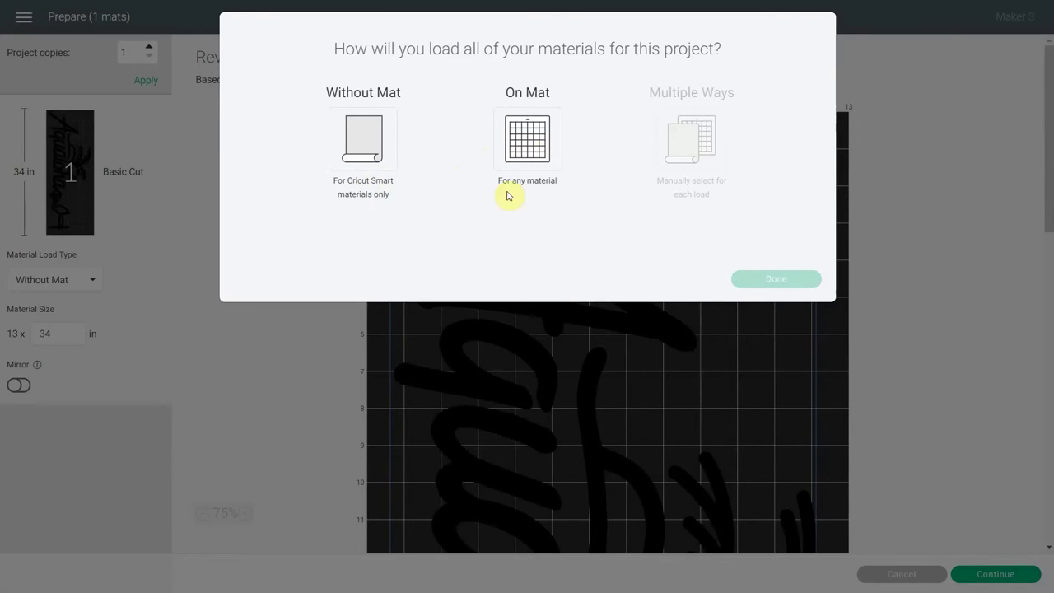
Load the materials On Mat, splitting the project onto two 12 x 24 in mats.
click(543, 133)
click(786, 278)
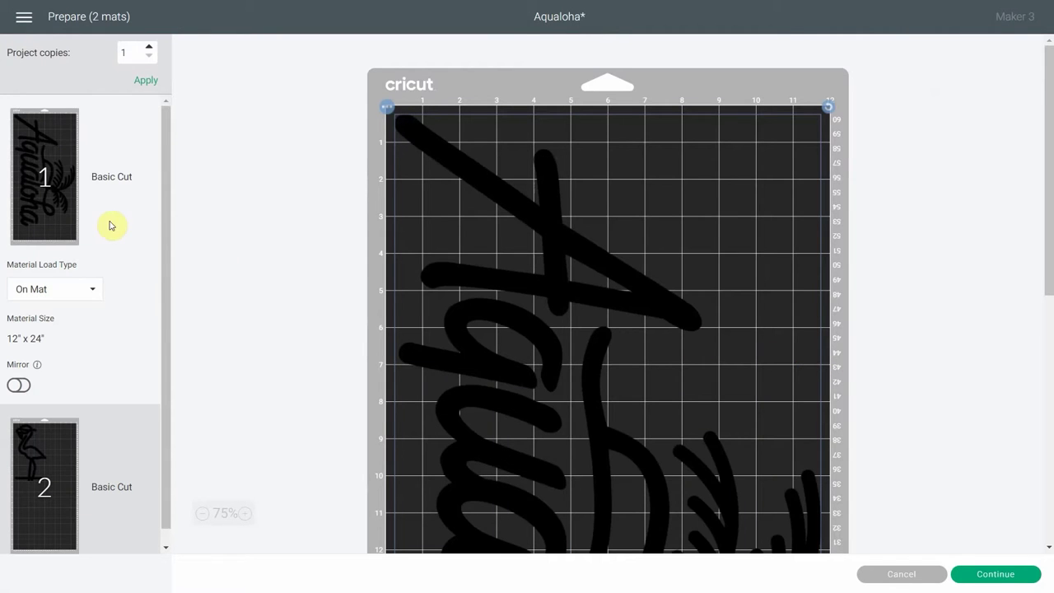
scroll(562, 214, down, 6)
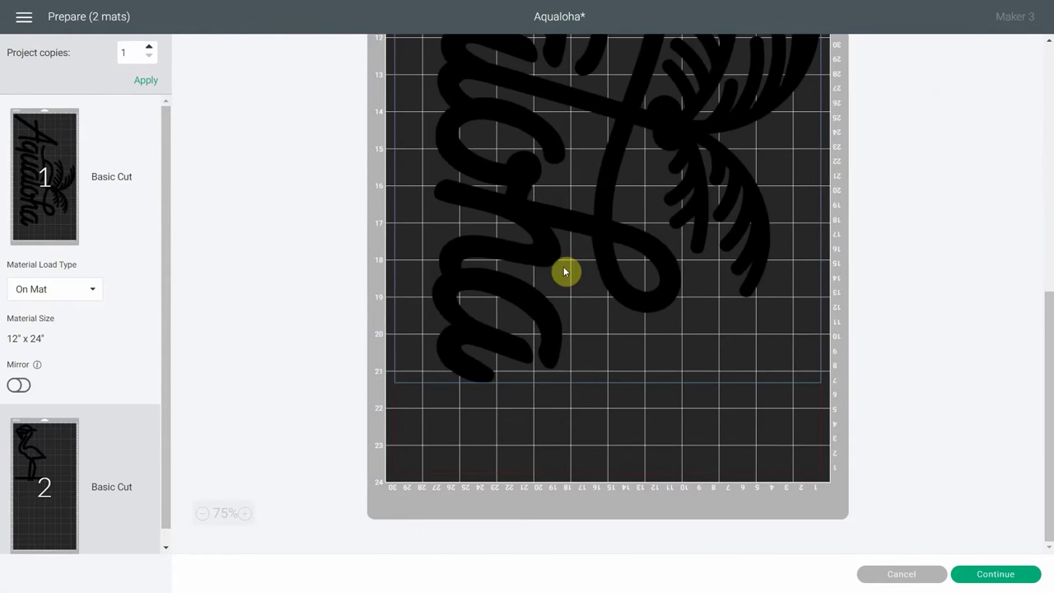
scroll(565, 271, up, 6)
scroll(565, 272, down, 5)
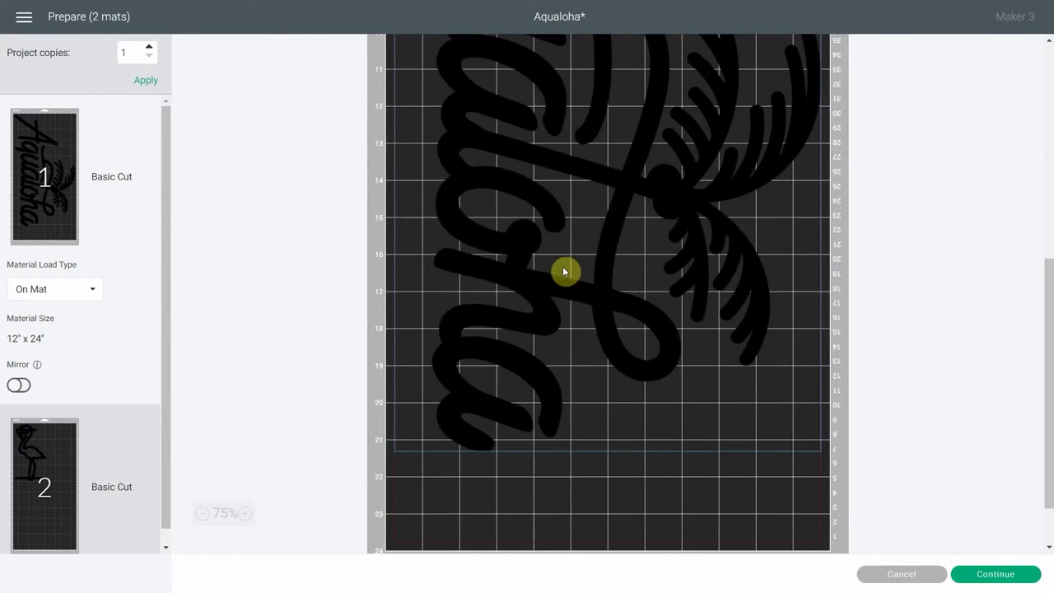
Show mat 2 and turn the flamingo sideways.
click(28, 453)
scroll(574, 204, up, 5)
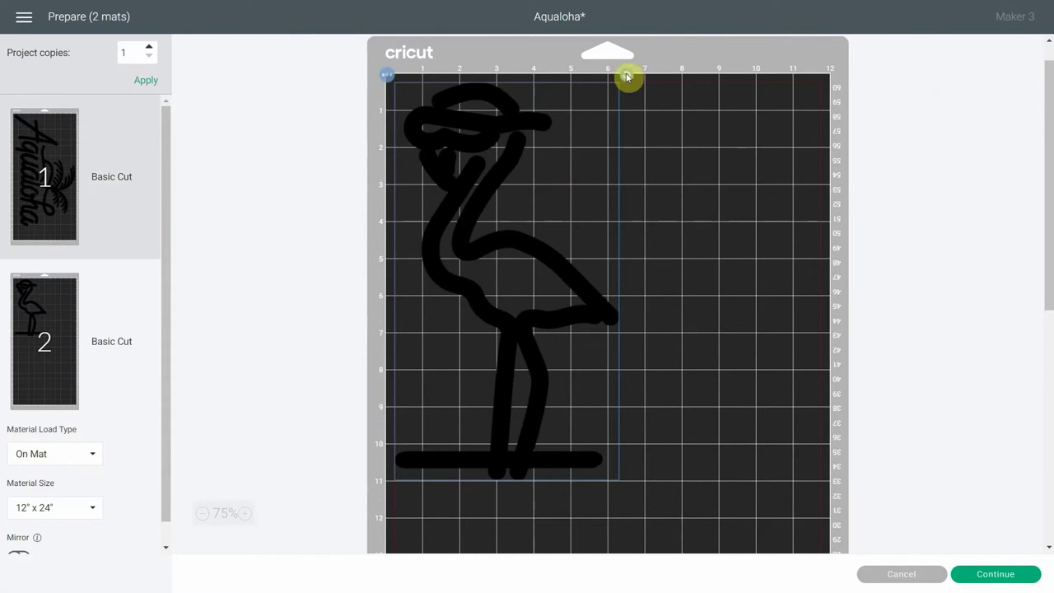
drag(626, 77, 743, 419)
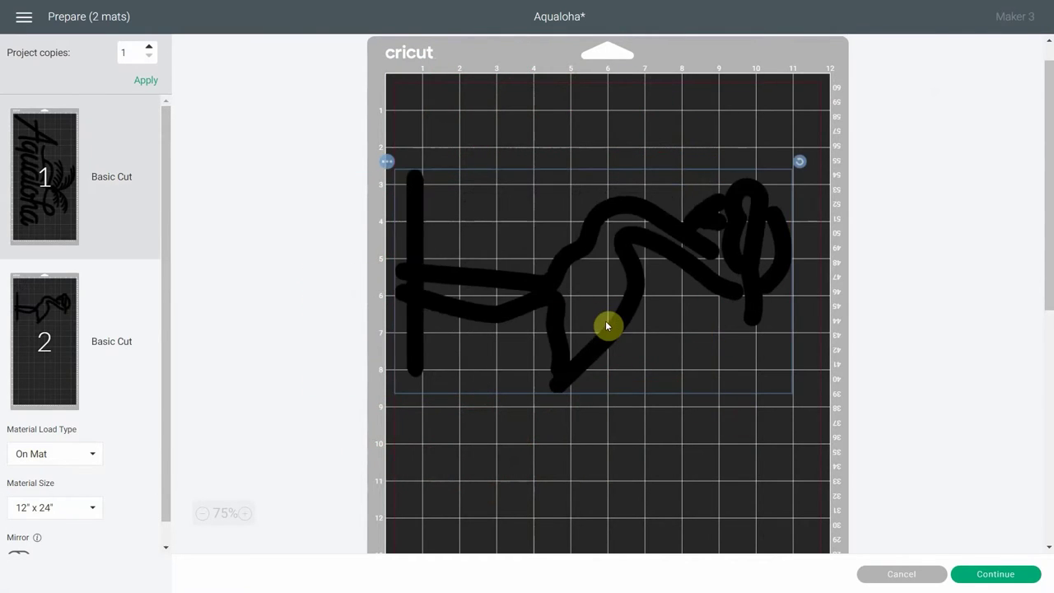
Move the sideways flamingo to mat 2's top corner, then return to the lettering mat.
drag(606, 326, 628, 233)
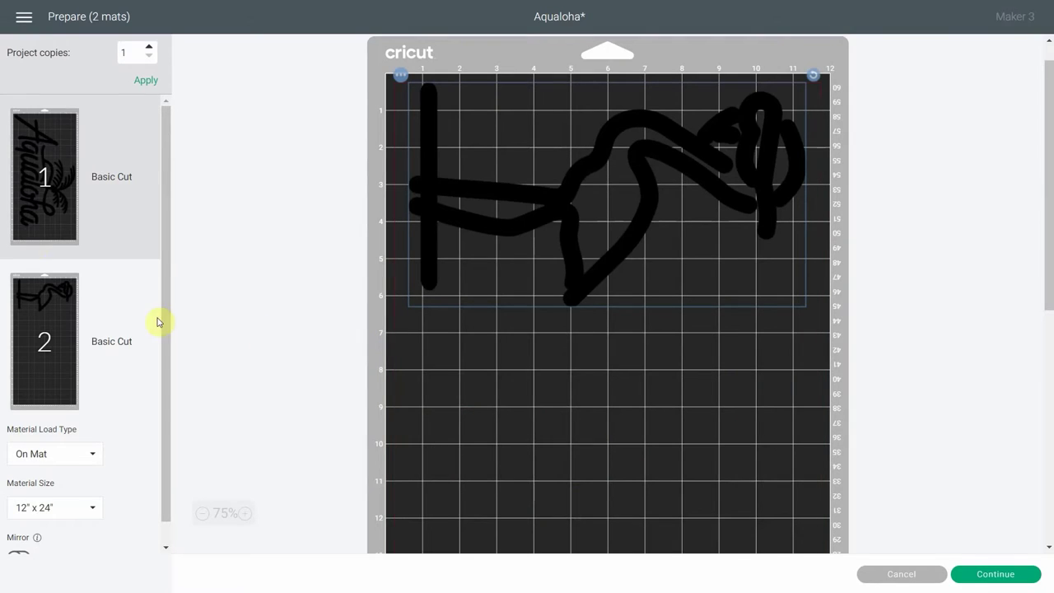
click(35, 230)
Review the lettering layout on mat 1's preview, then continue to the cutting screen.
scroll(456, 209, down, 5)
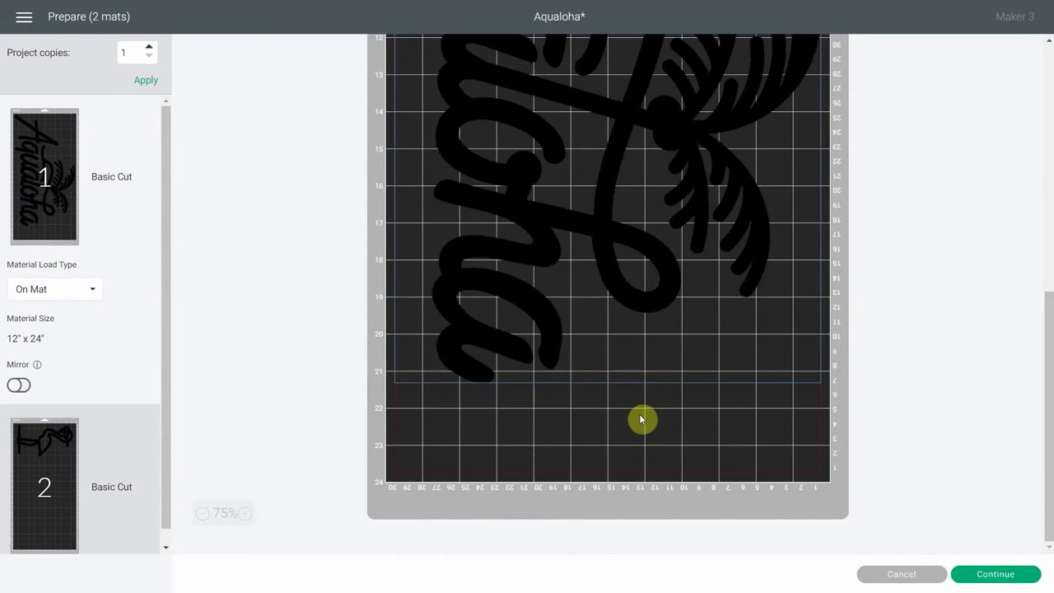
scroll(642, 419, up, 5)
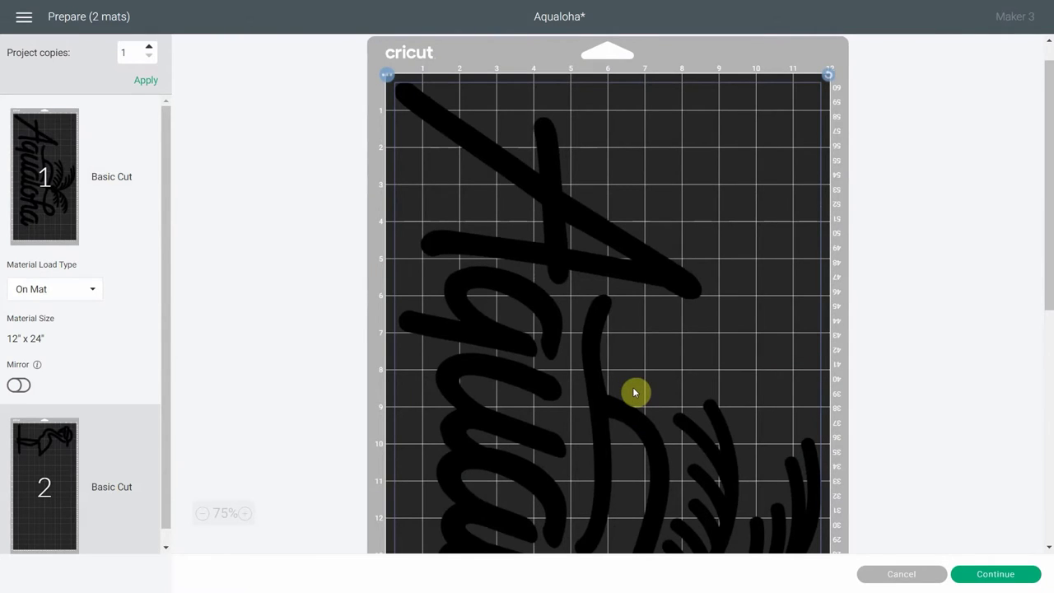
scroll(634, 393, down, 5)
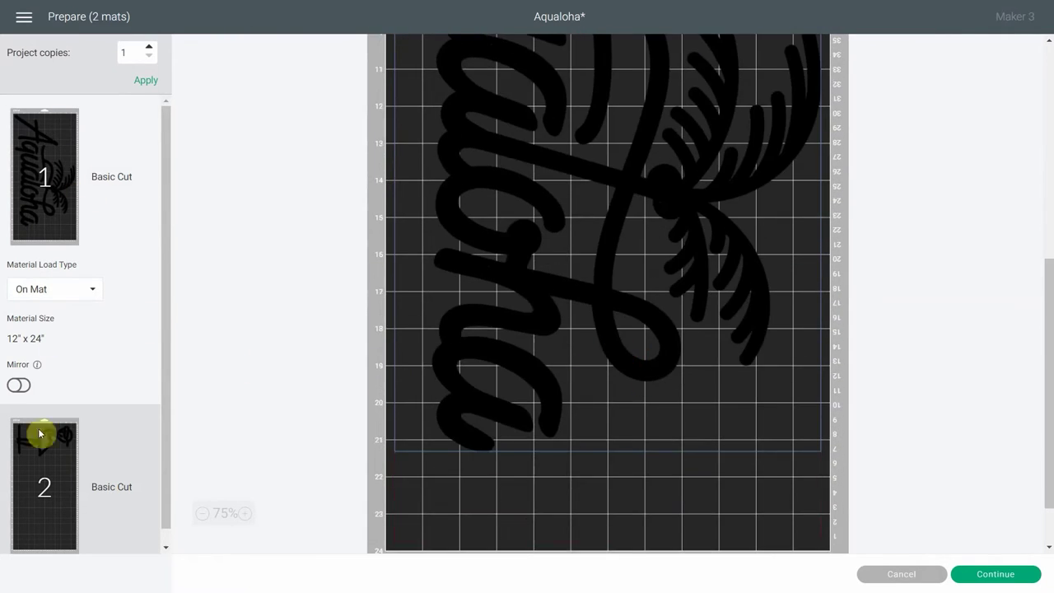
scroll(691, 313, down, 1)
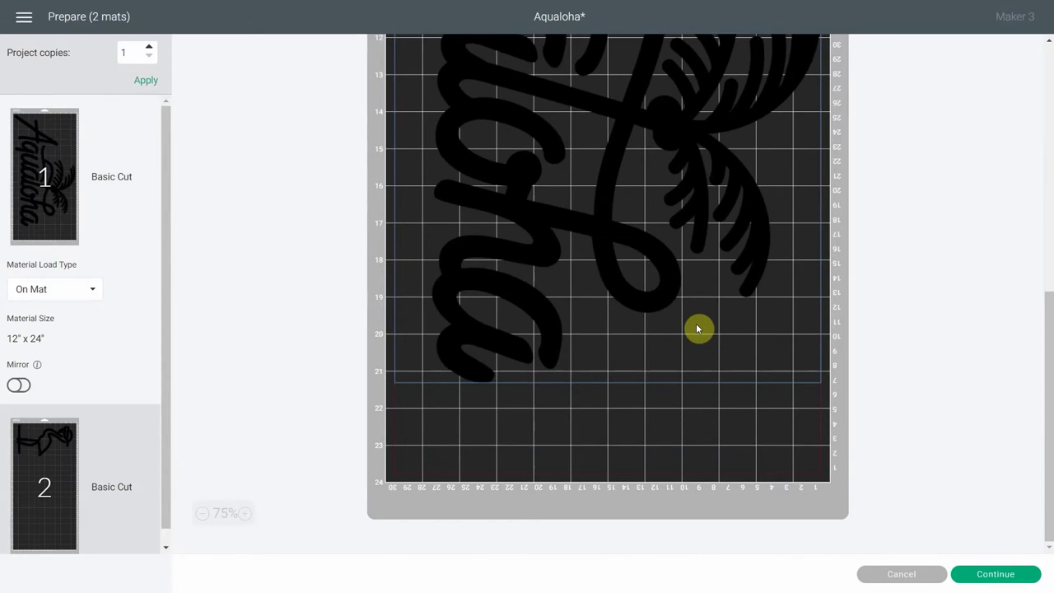
scroll(696, 329, up, 5)
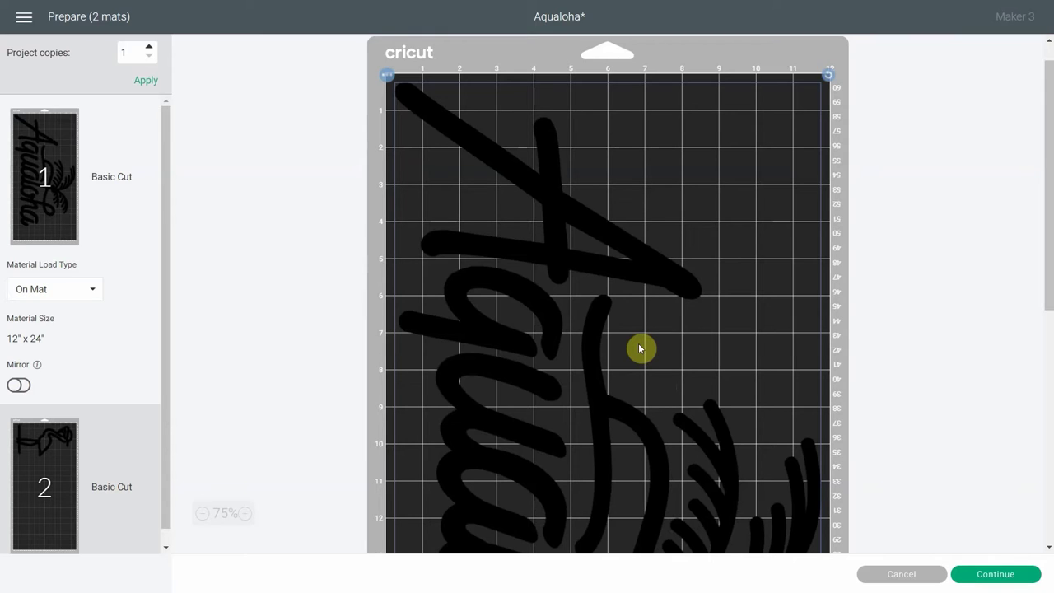
scroll(640, 349, down, 5)
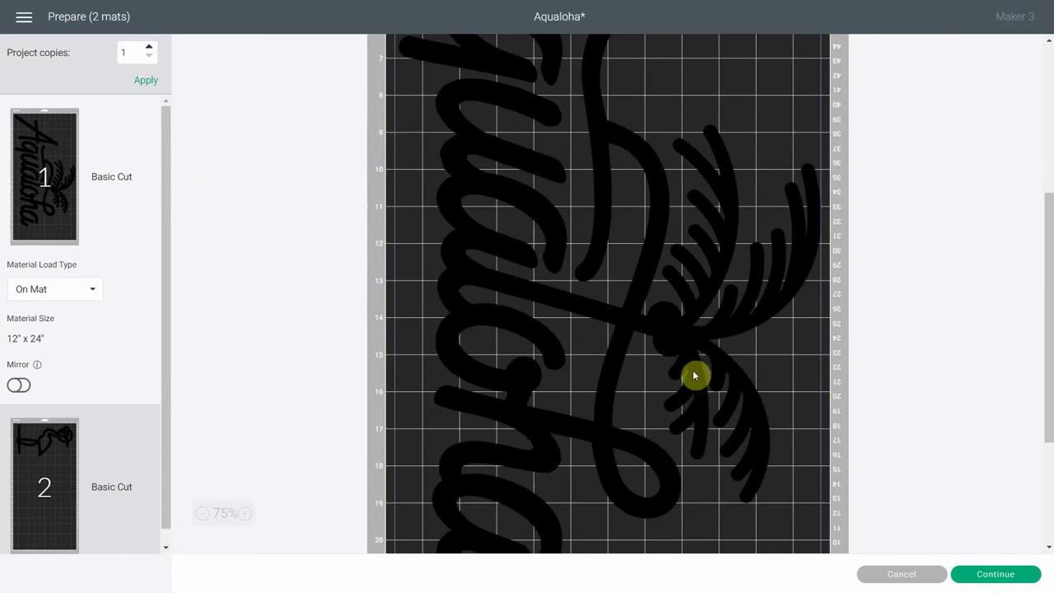
click(978, 574)
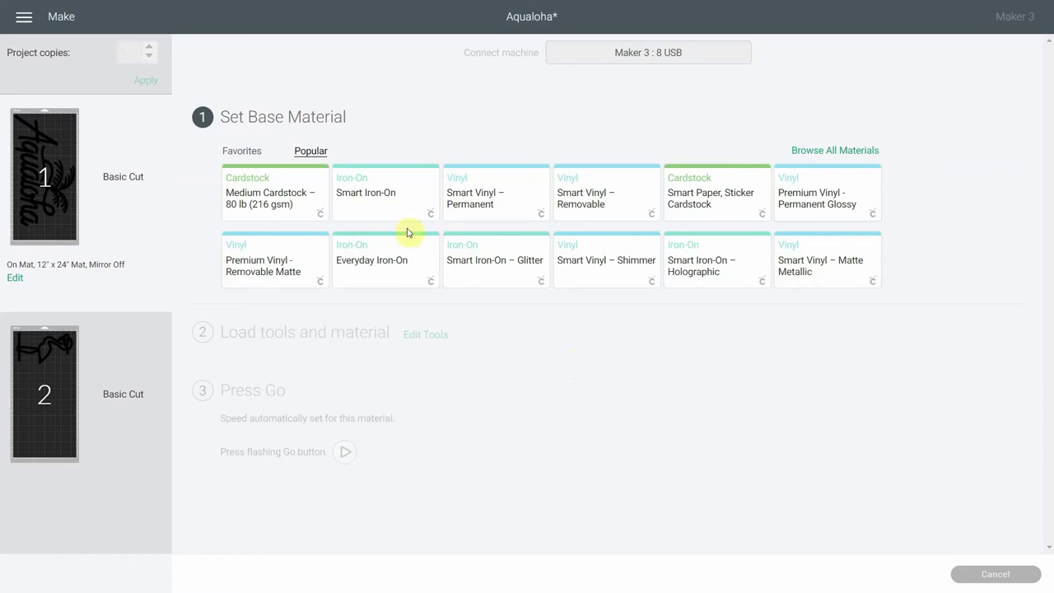
Once the Maker 3 is connected, bring up Browse All Materials for the base material.
mouse_move(64, 117)
click(810, 151)
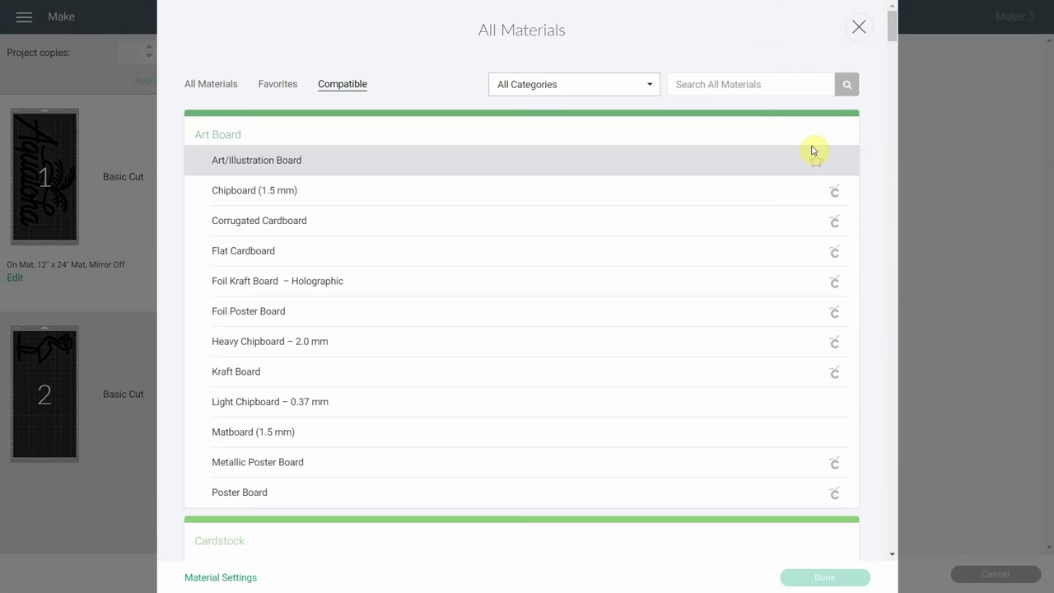
Search materials for 'premium' and choose Premium Outdoor Vinyl as the base material.
click(757, 84)
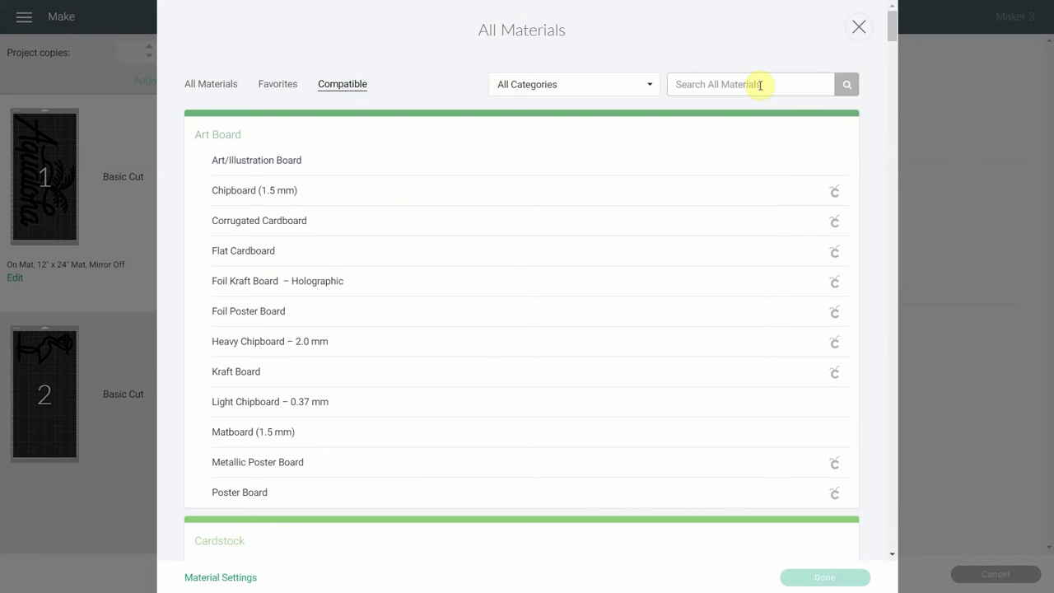
text(premium)
key(Return)
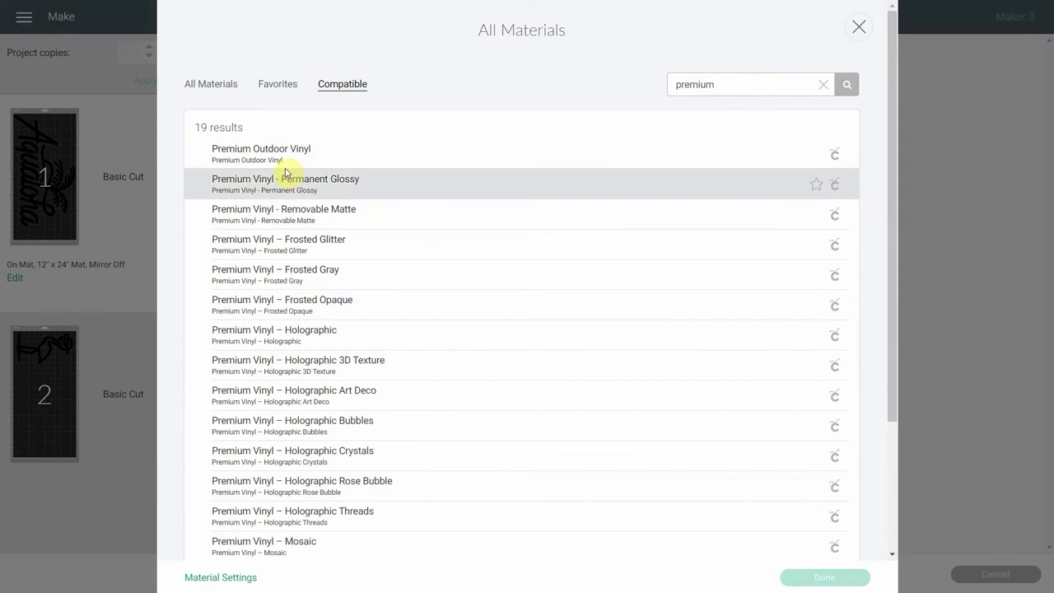
click(718, 158)
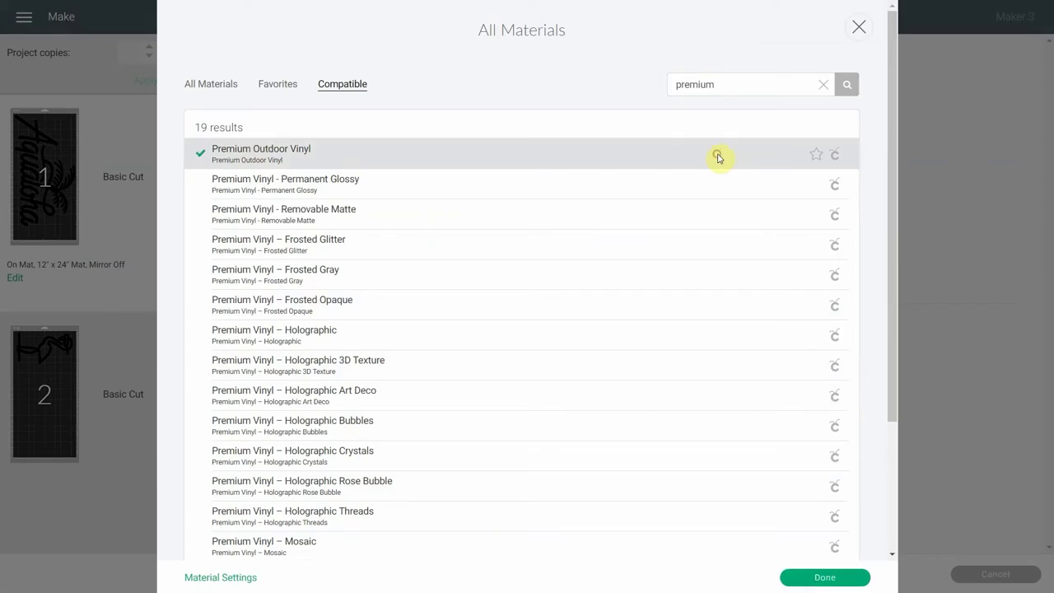
click(840, 577)
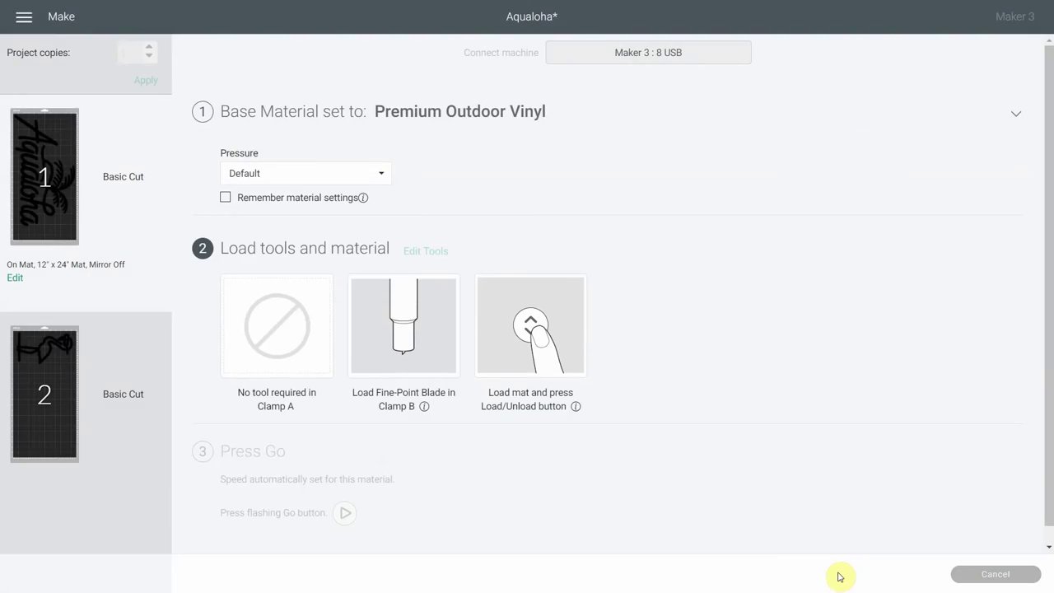